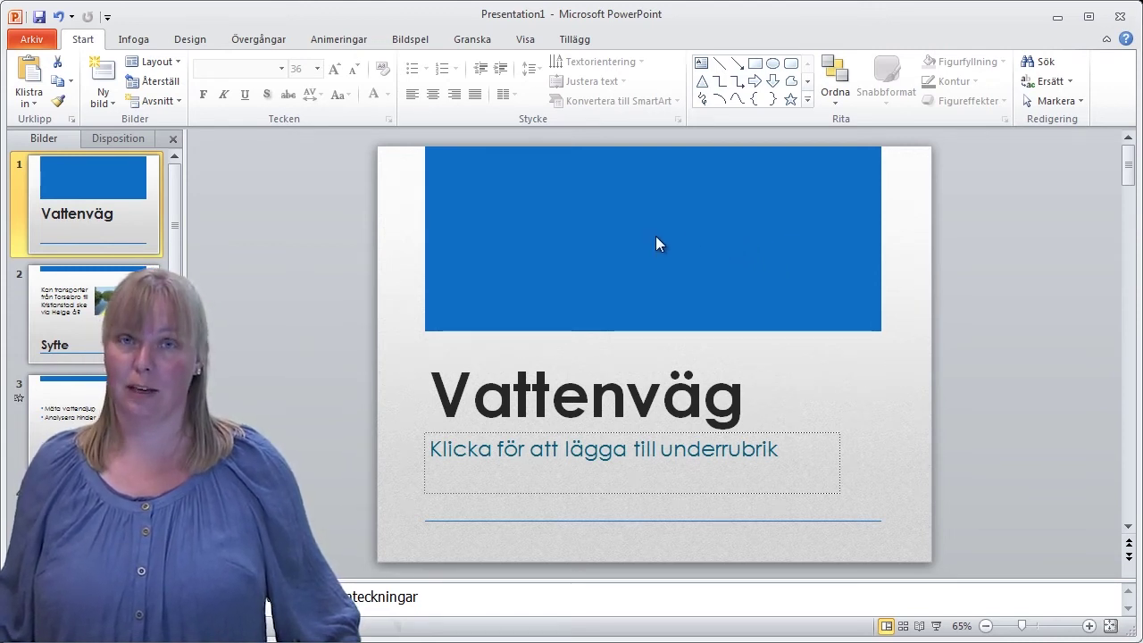
# Show the Bildspel ribbon tab with the slide show commands
pyautogui.click(414, 42)
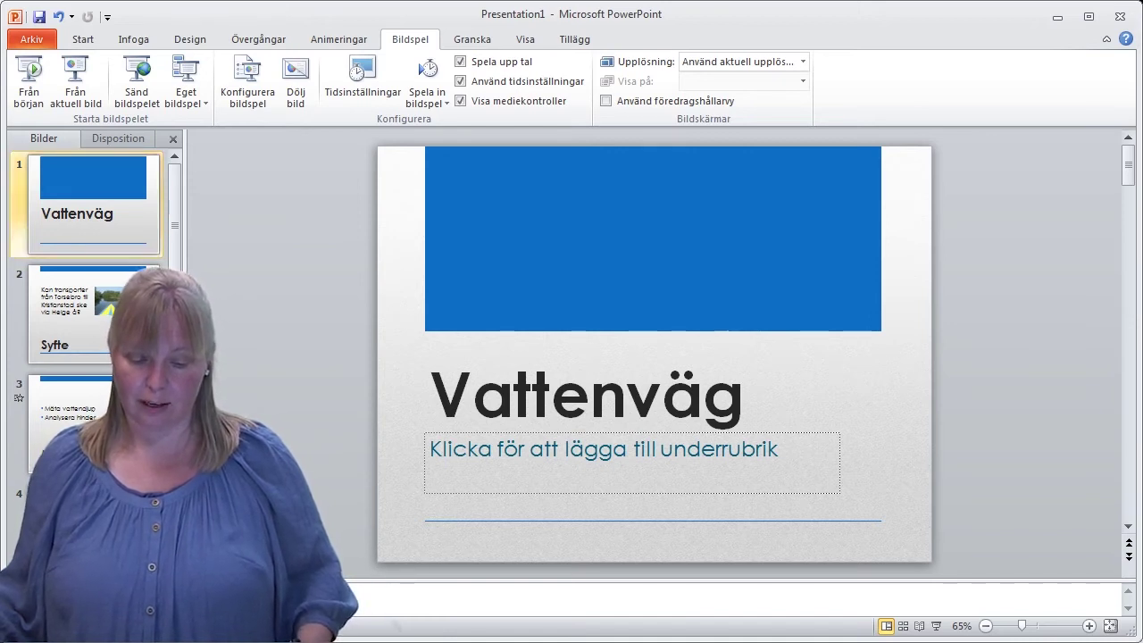
# Type the speaker note 'H jag berätta om...' under slide 1, resizing the notes pane briefly
pyautogui.click(536, 597)
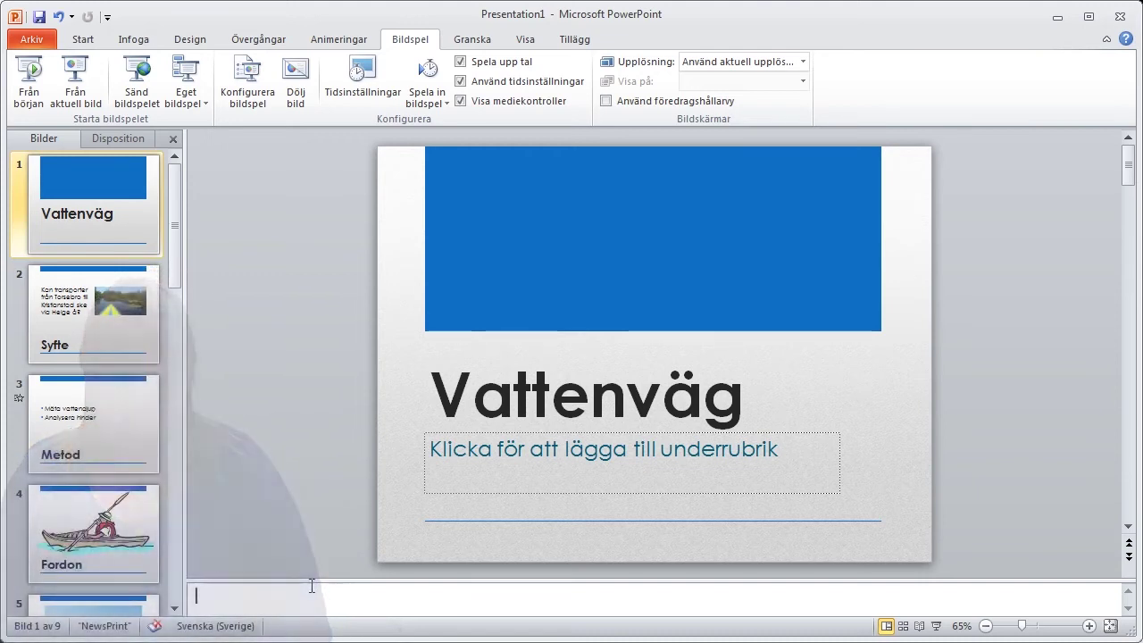
pyautogui.write('Här ska')
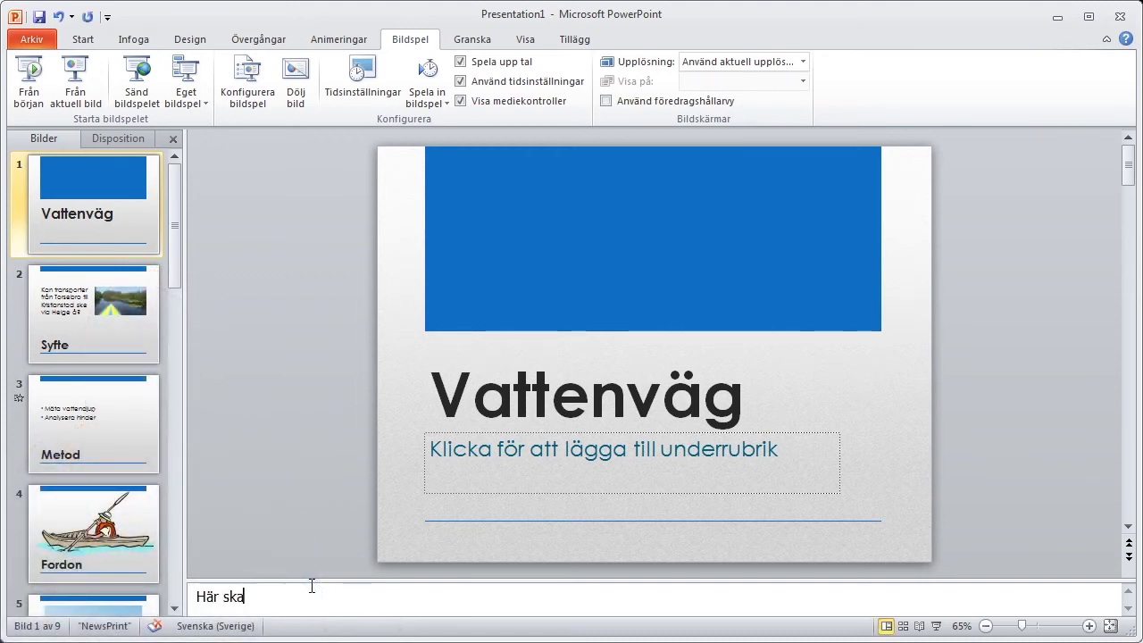
pyautogui.write(' jag berätta om...')
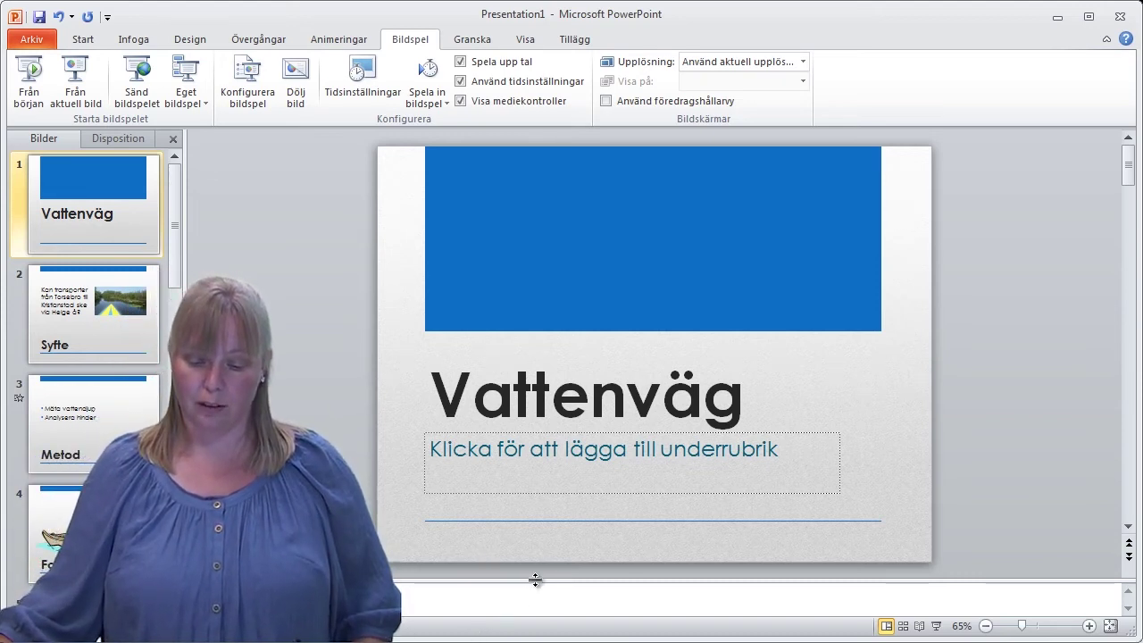
pyautogui.moveTo(535, 580); pyautogui.dragTo(534, 475)
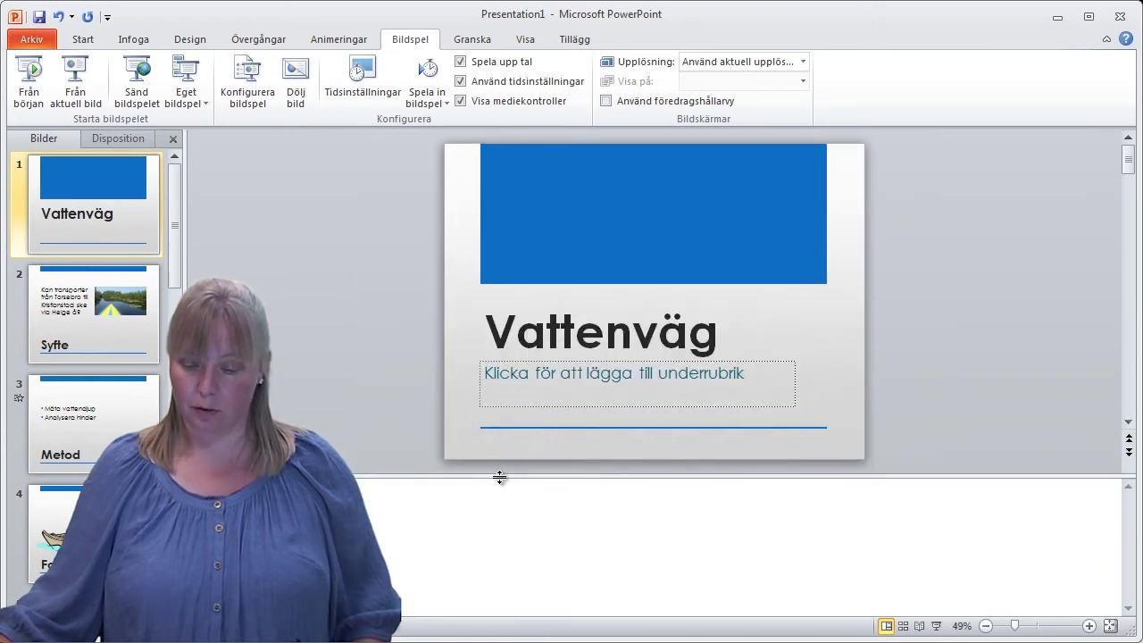
pyautogui.moveTo(500, 478); pyautogui.dragTo(513, 583)
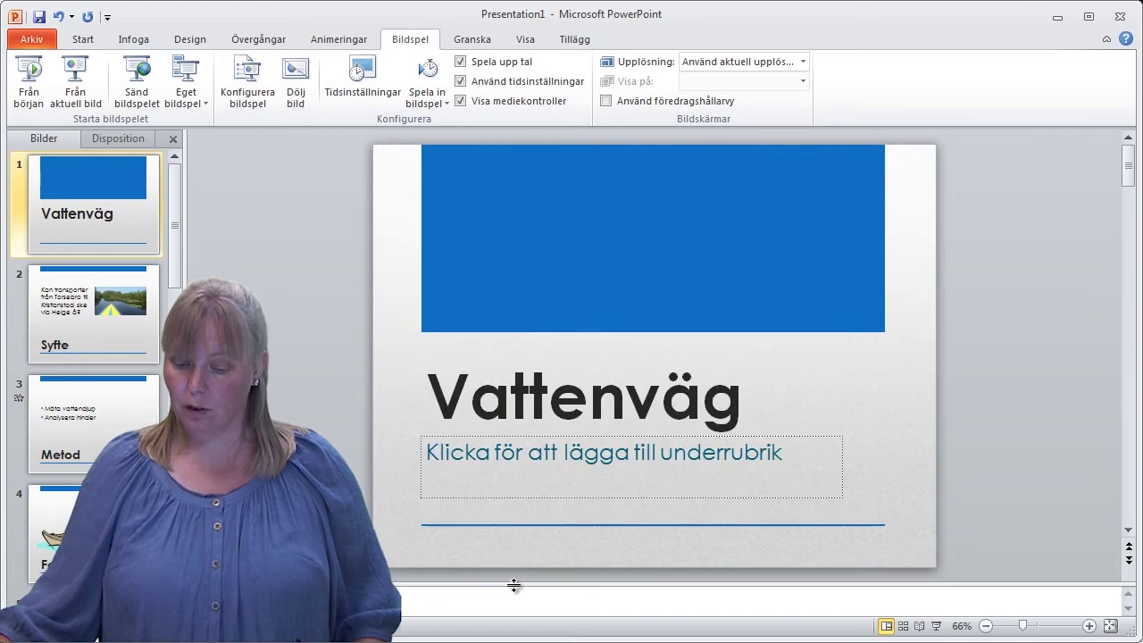
# Preview the Arkiv > Skriv ut printout with the Anteckningssidor layout
pyautogui.click(30, 39)
pyautogui.click(30, 277)
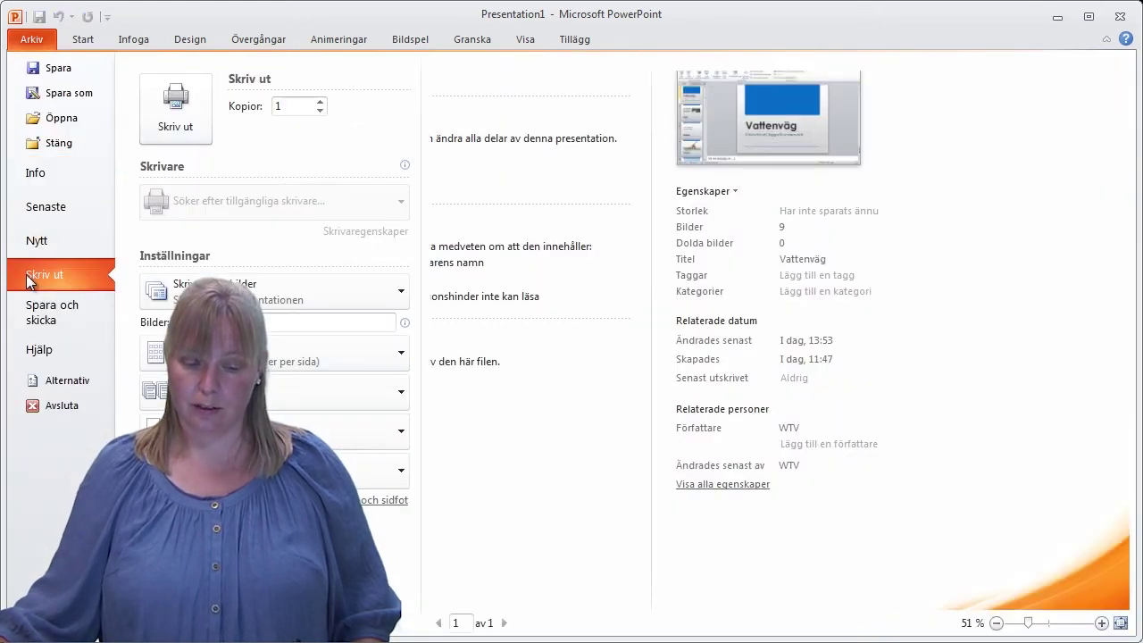
pyautogui.click(300, 353)
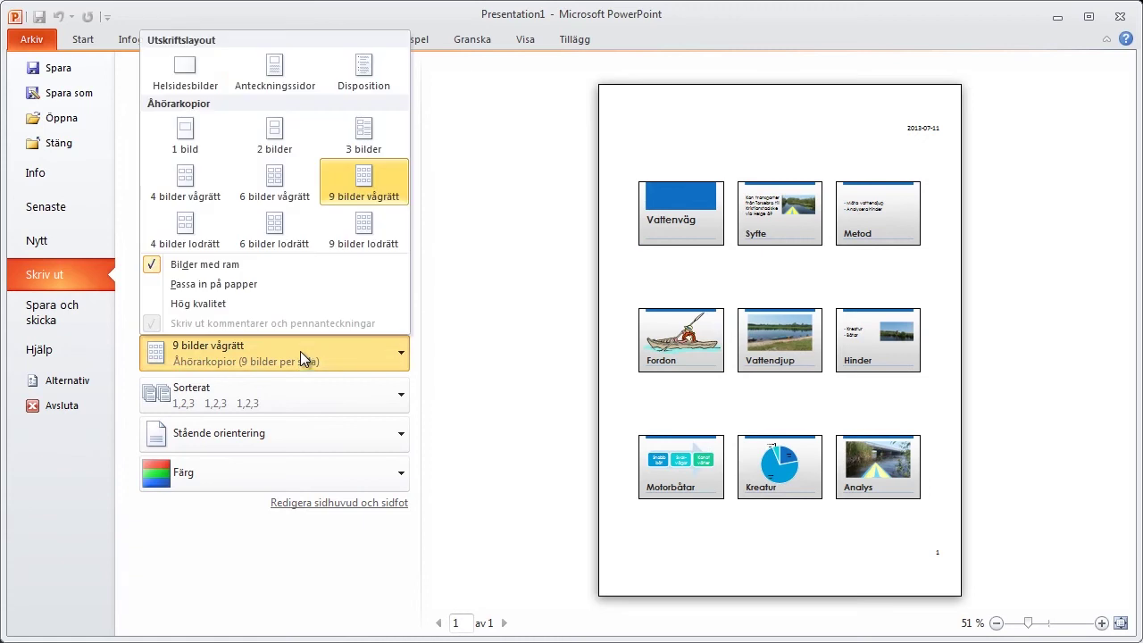
pyautogui.click(296, 76)
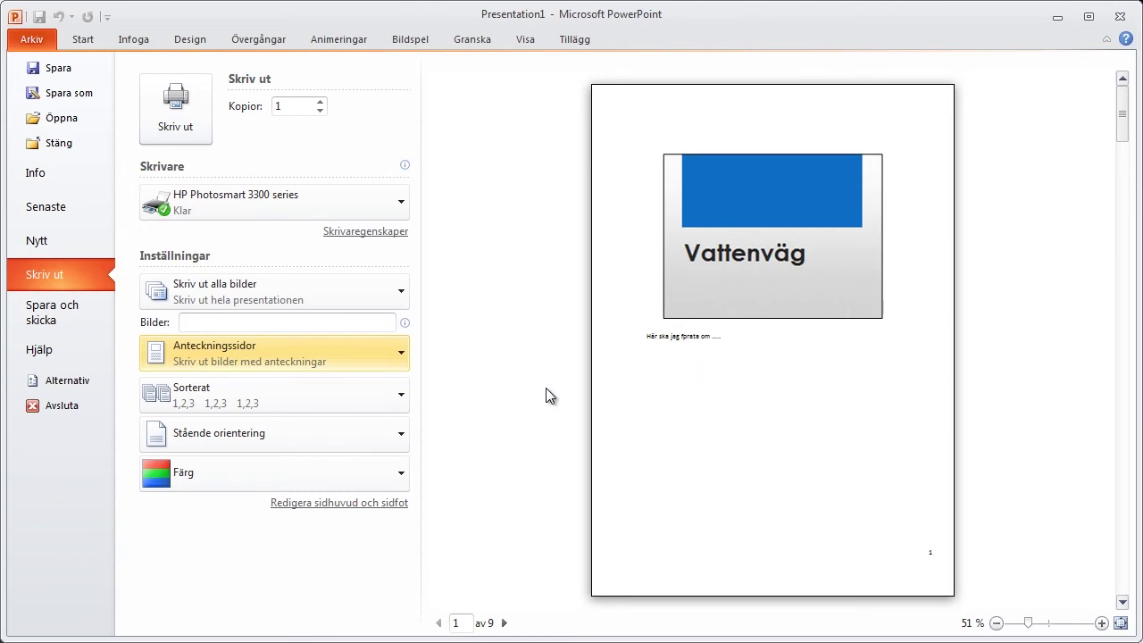
# Switch the print layout to Åhörarkopior with 3 bilder per page
pyautogui.click(385, 351)
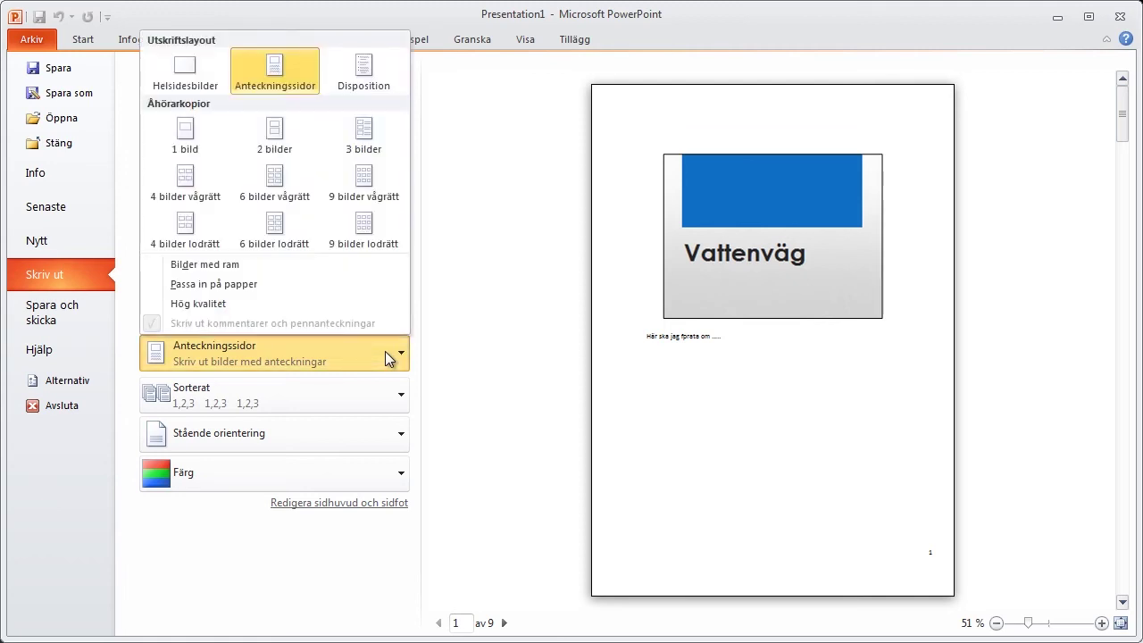
pyautogui.click(367, 149)
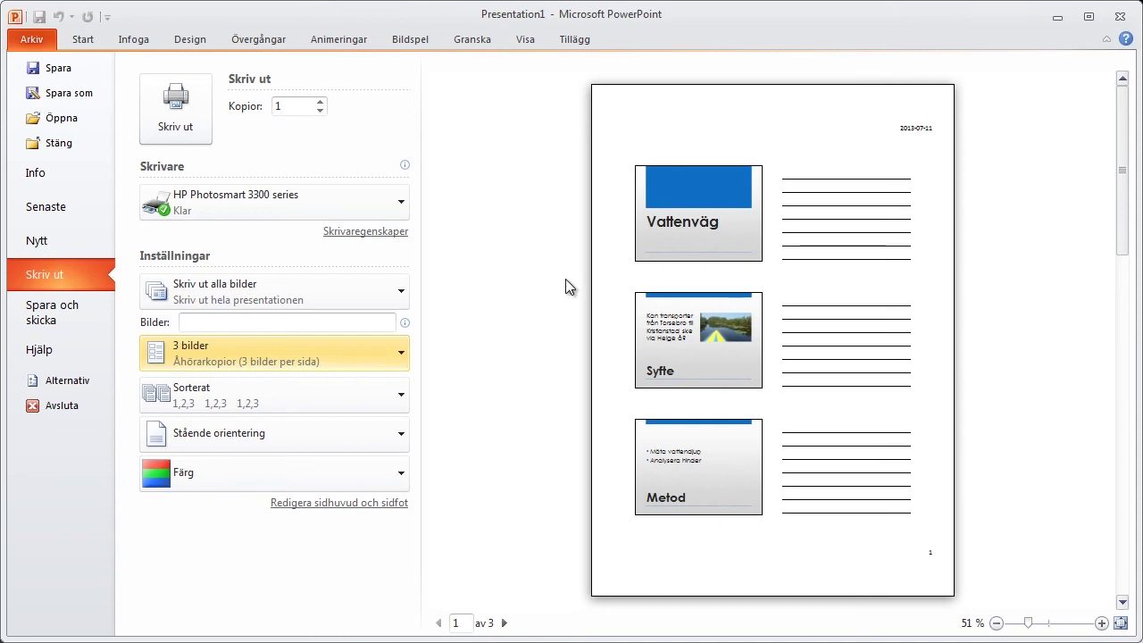
# Switch the handout layout to 9 bilder vågrätt, fitting all slides on one page
pyautogui.click(361, 358)
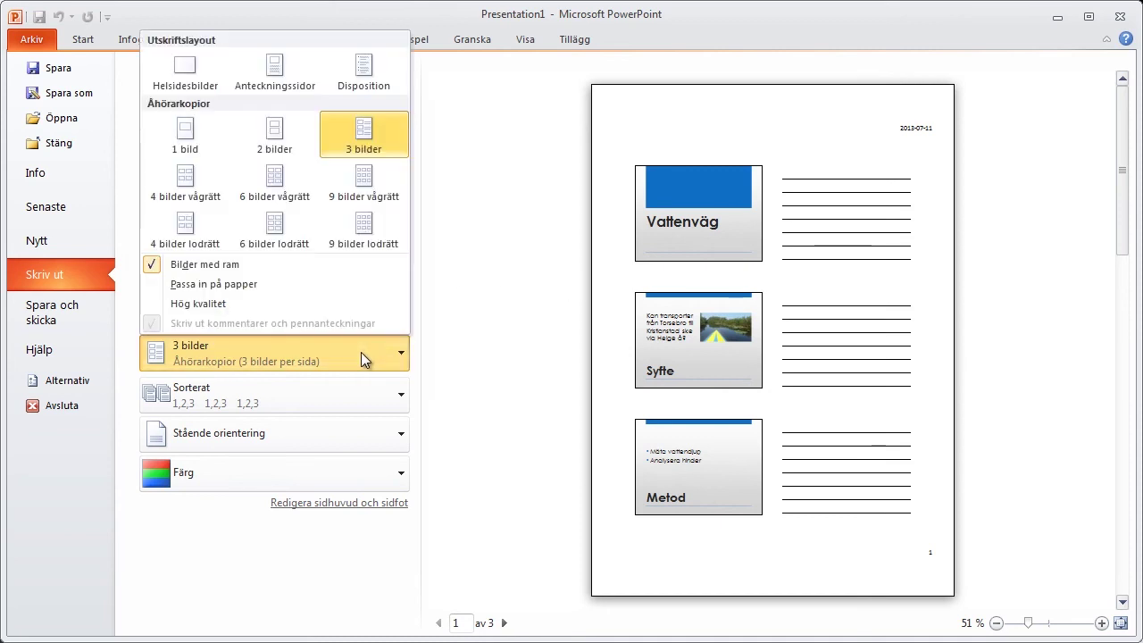
pyautogui.click(371, 197)
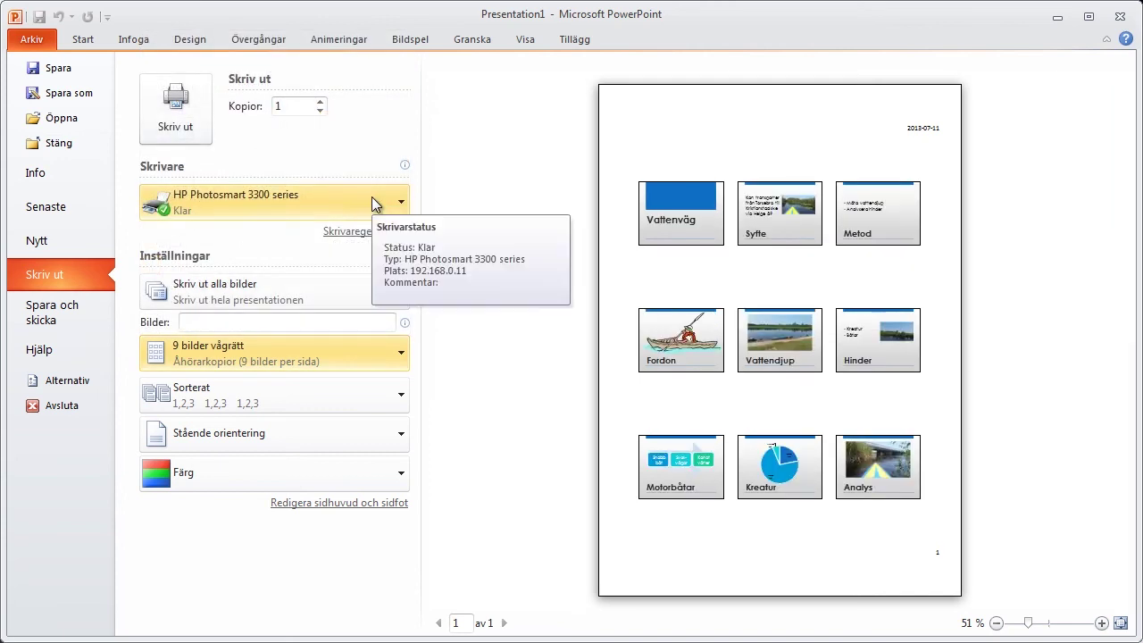